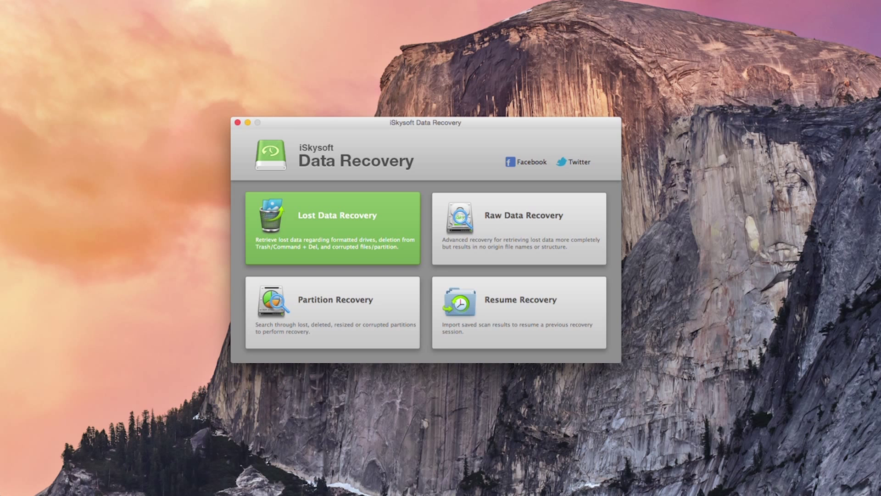
Start Lost Data Recovery, refresh the list of logical drives and select Macintosh HD
{"action": "left_click", "coordinate": [332, 228]}
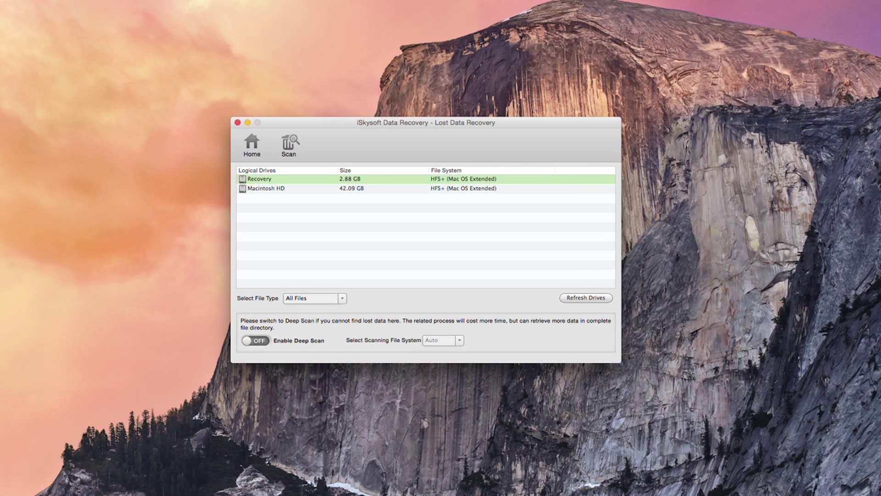
{"action": "left_click", "coordinate": [266, 189]}
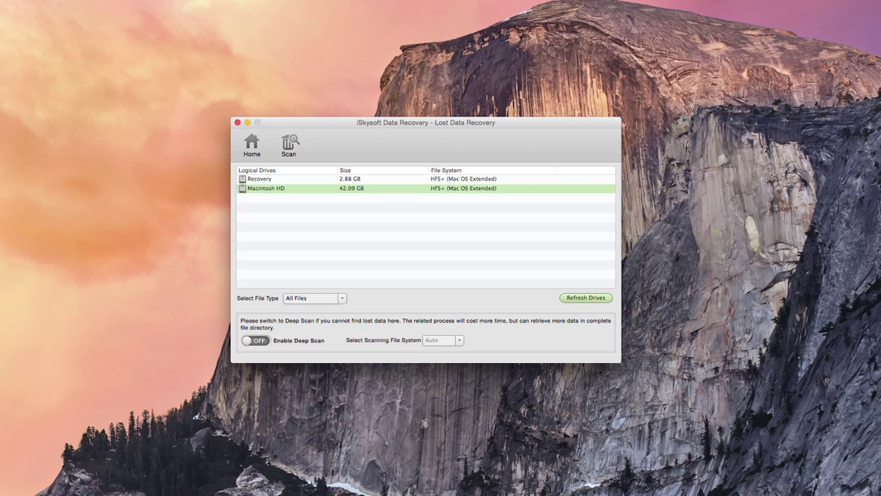
{"action": "left_click", "coordinate": [586, 298]}
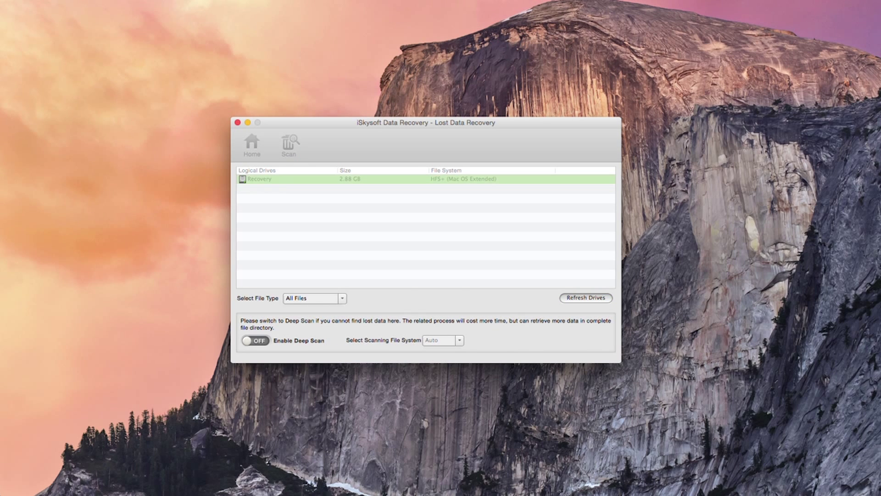
{"action": "left_click", "coordinate": [266, 188]}
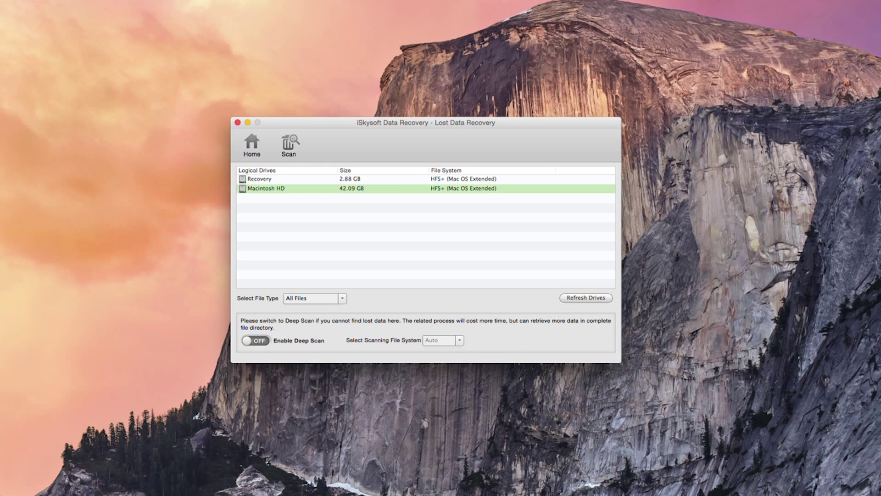
{"action": "left_click", "coordinate": [256, 340]}
{"action": "left_click", "coordinate": [458, 340]}
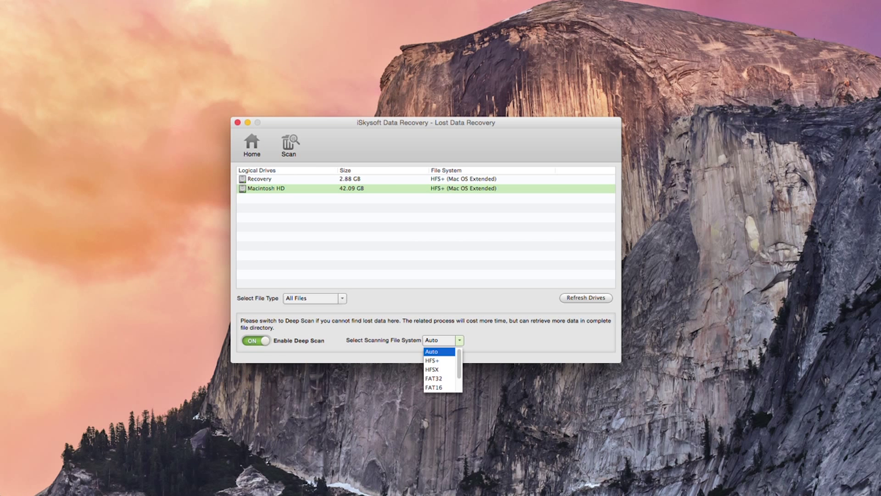
{"action": "left_click", "coordinate": [432, 351]}
{"action": "left_click", "coordinate": [255, 341]}
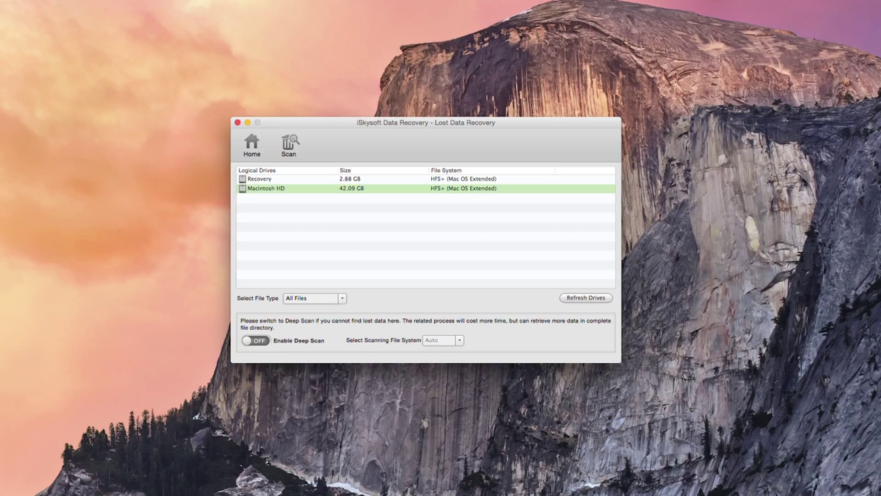
Scan the Macintosh HD drive for lost data with the file type All Files and Deep Scan off
{"action": "left_click", "coordinate": [260, 179]}
{"action": "left_click", "coordinate": [266, 189]}
{"action": "left_click", "coordinate": [342, 298]}
{"action": "scroll", "coordinate": [315, 327], "scroll_direction": "down", "scroll_amount": 2}
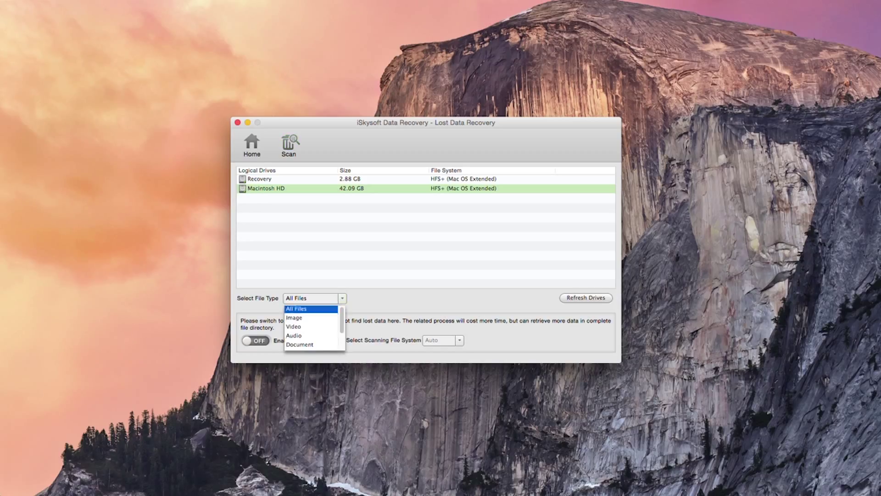
{"action": "scroll", "coordinate": [314, 327], "scroll_direction": "up", "scroll_amount": 2}
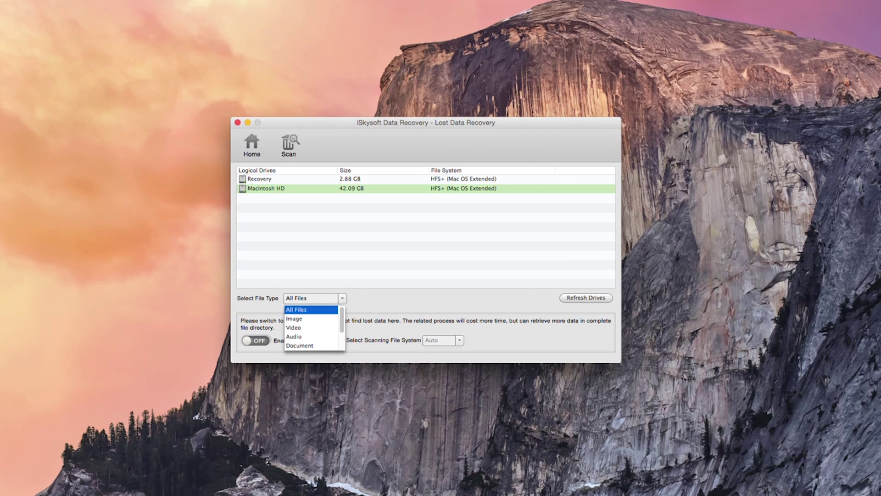
{"action": "key", "text": "Escape"}
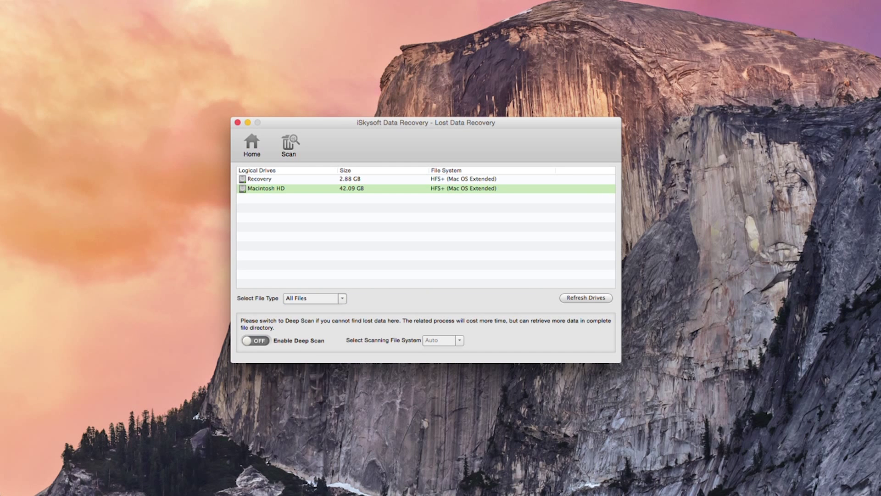
{"action": "left_click", "coordinate": [289, 143]}
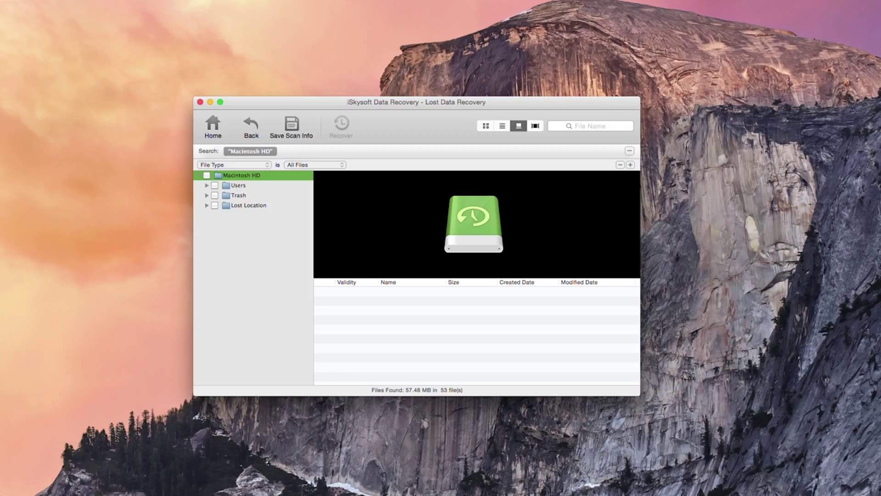
{"action": "left_click", "coordinate": [234, 165]}
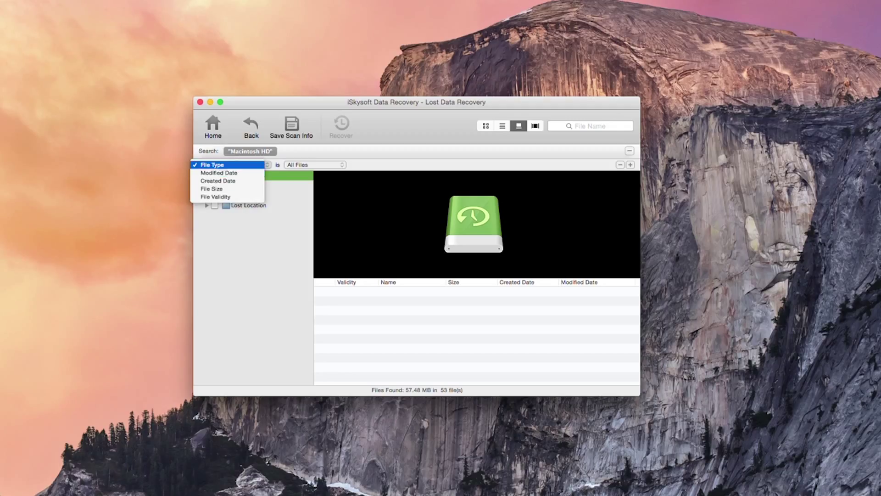
{"action": "left_click", "coordinate": [234, 164]}
{"action": "left_click", "coordinate": [234, 165]}
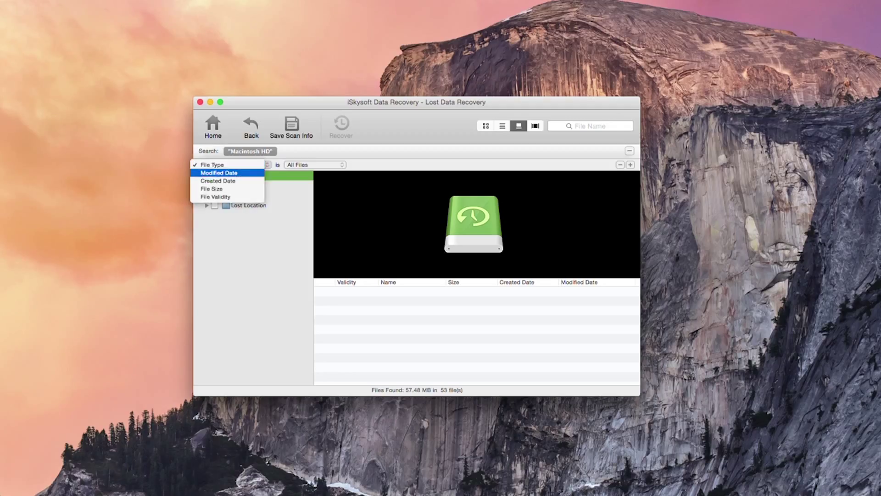
{"action": "left_click", "coordinate": [225, 220]}
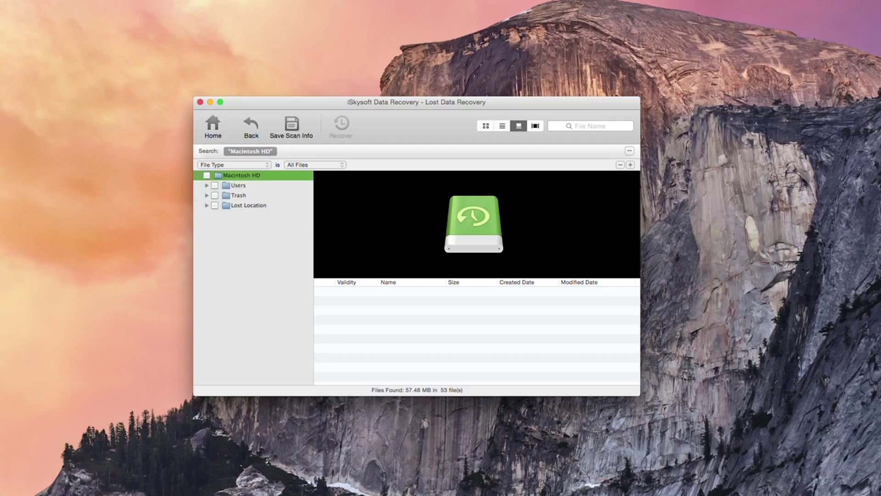
Filter the found files by Document and by Video, and return the file type filter to All Files
{"action": "left_click", "coordinate": [315, 164]}
{"action": "left_click", "coordinate": [305, 196]}
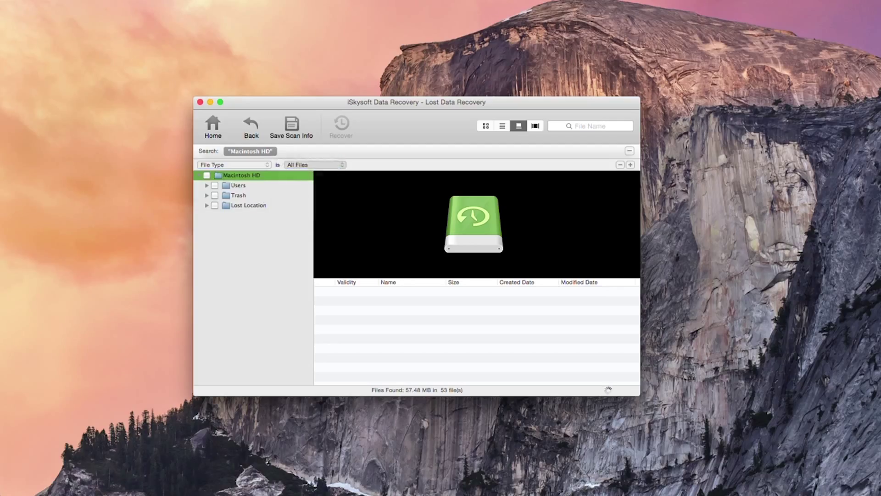
{"action": "left_click", "coordinate": [312, 164]}
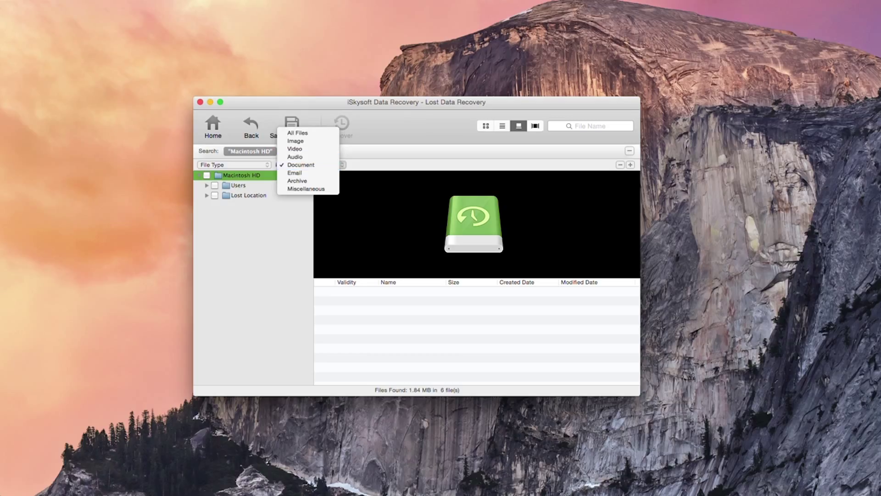
{"action": "left_click", "coordinate": [294, 149]}
{"action": "left_click", "coordinate": [312, 164]}
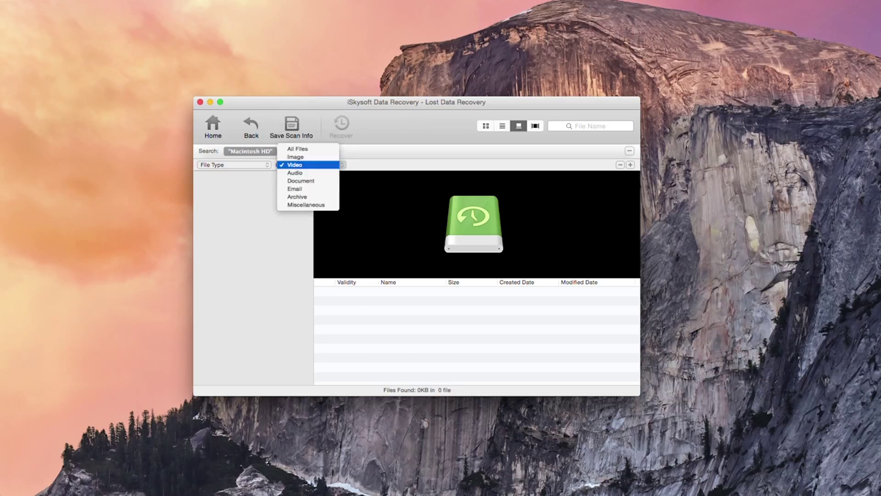
{"action": "left_click", "coordinate": [298, 148]}
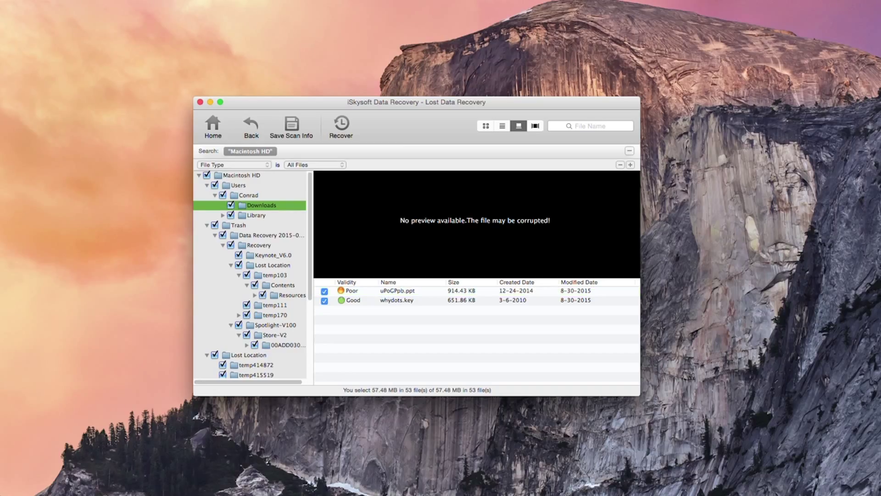
Deselect the Trash and Lost Location folders for recovery and preview whydots.key in the Downloads folder
{"action": "left_click", "coordinate": [214, 226]}
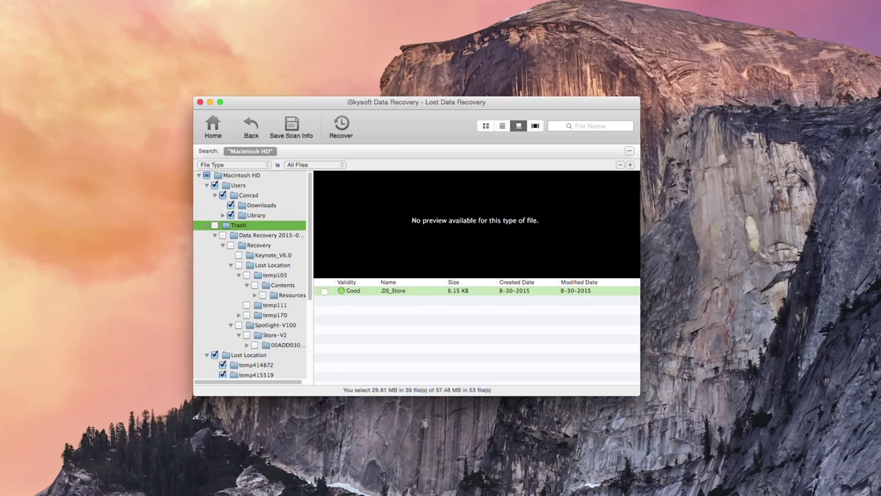
{"action": "left_click", "coordinate": [215, 355]}
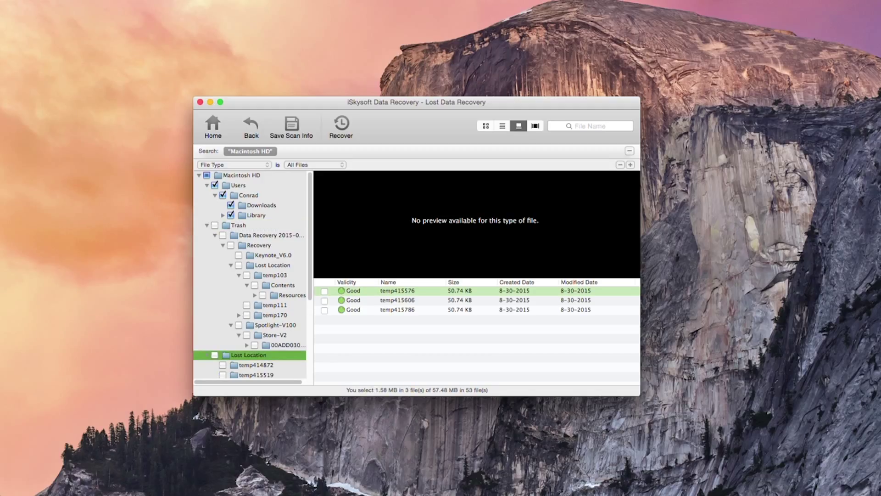
{"action": "left_click", "coordinate": [261, 205]}
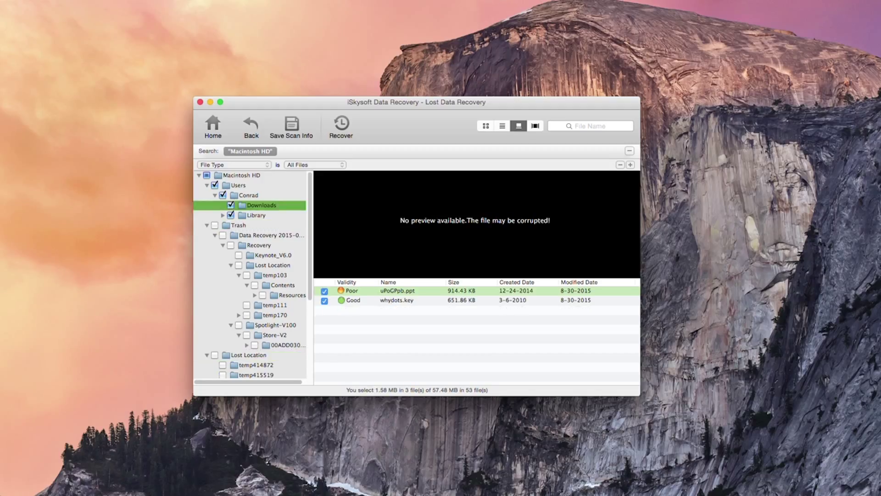
{"action": "left_click", "coordinate": [256, 215]}
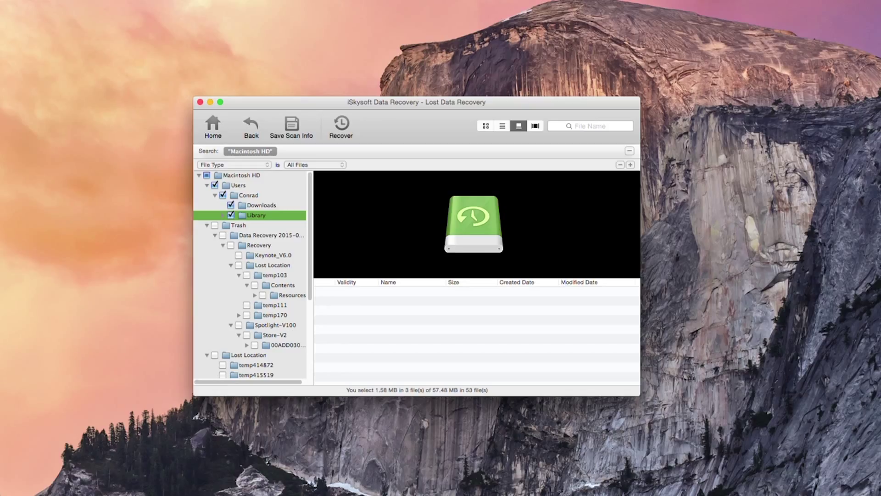
{"action": "left_click", "coordinate": [261, 205]}
{"action": "left_click", "coordinate": [397, 300]}
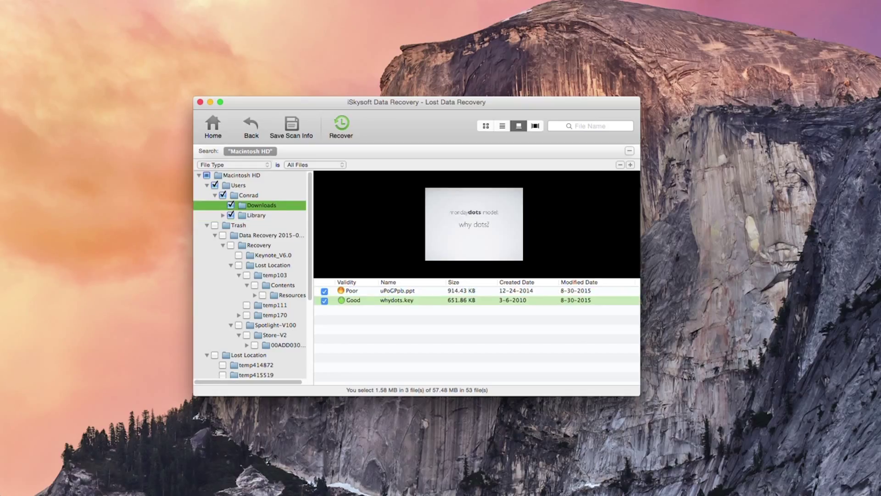
Recover the selected files to the Recovery drive, keeping the suggested folder name
{"action": "left_click", "coordinate": [341, 126]}
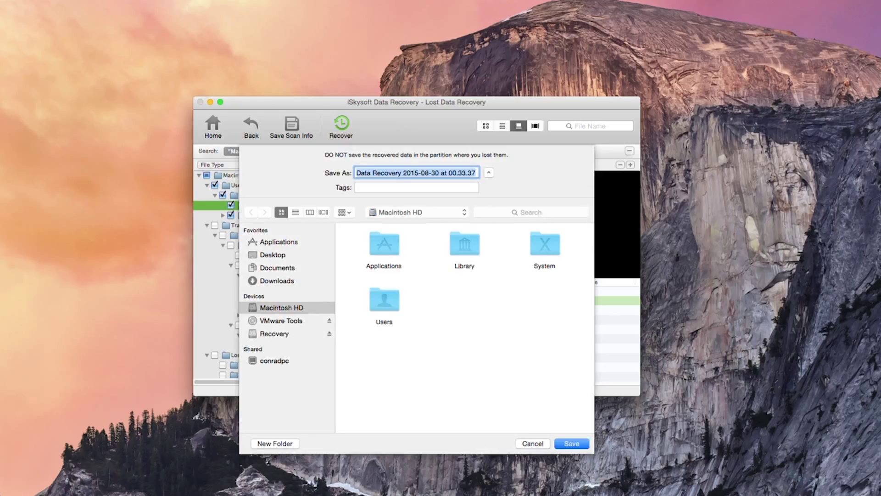
{"action": "left_click", "coordinate": [272, 255]}
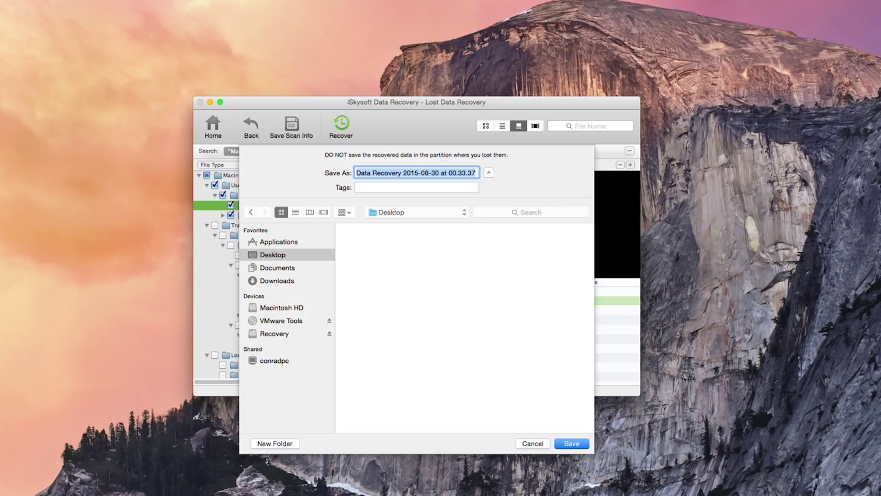
{"action": "left_click", "coordinate": [274, 334]}
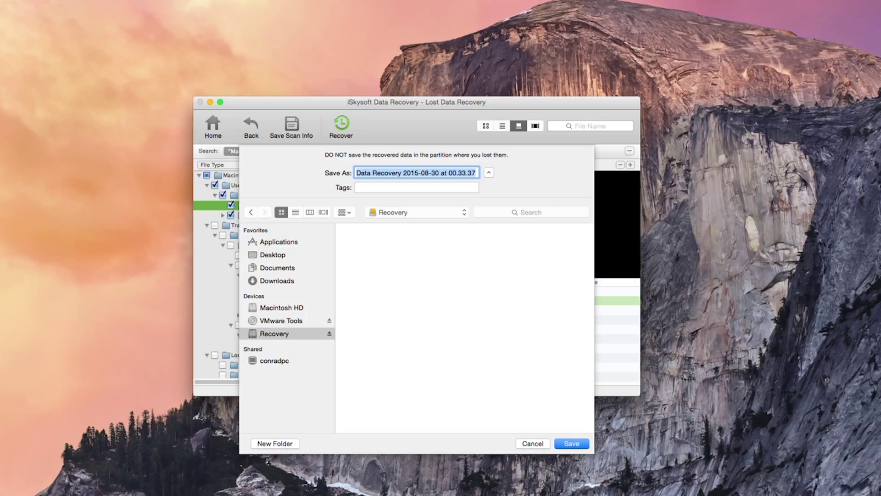
{"action": "key", "text": "Return"}
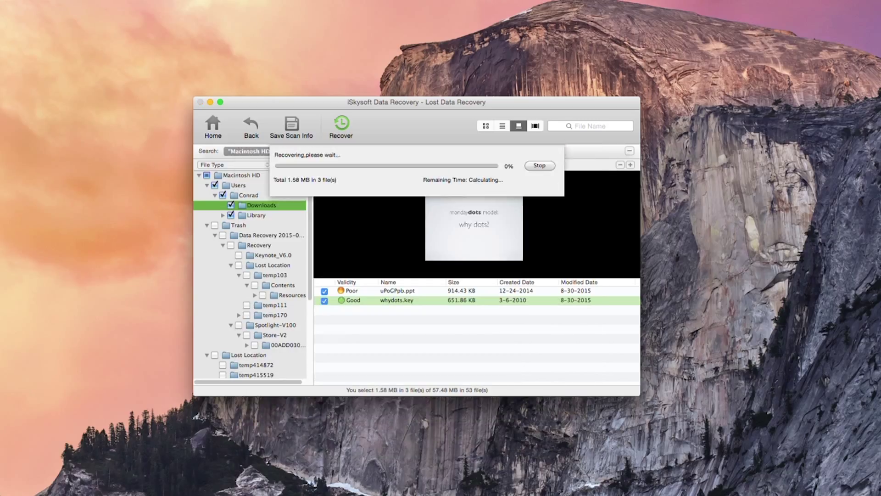
Browse the recovered Macintosh HD folder through Users and Library, ending in the recovered Downloads folder
{"action": "double_click", "coordinate": [383, 83]}
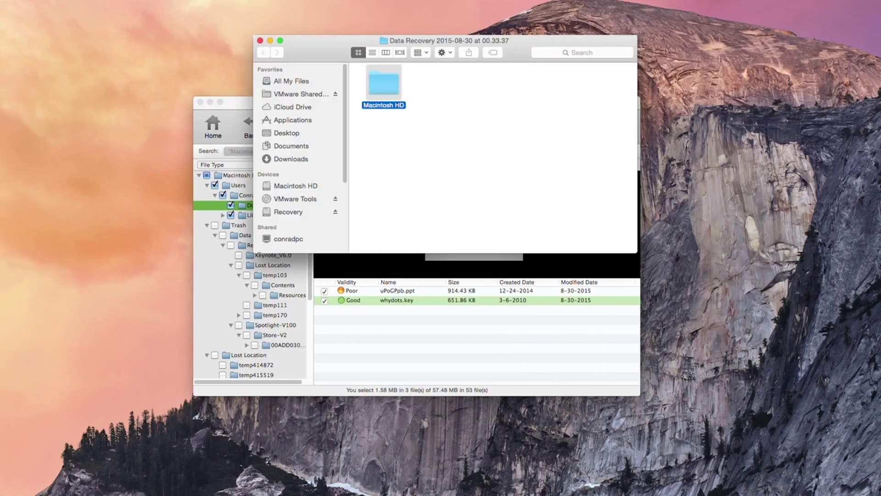
{"action": "double_click", "coordinate": [384, 85]}
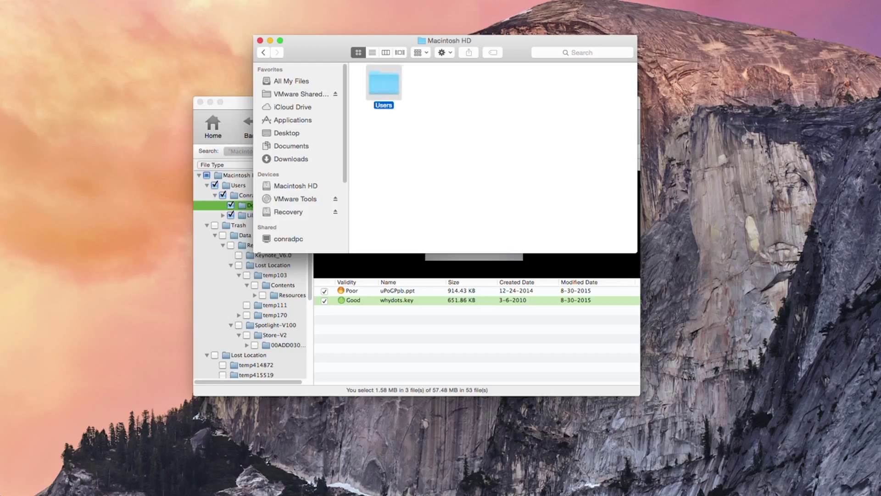
{"action": "double_click", "coordinate": [384, 85]}
{"action": "double_click", "coordinate": [451, 84]}
{"action": "double_click", "coordinate": [383, 85]}
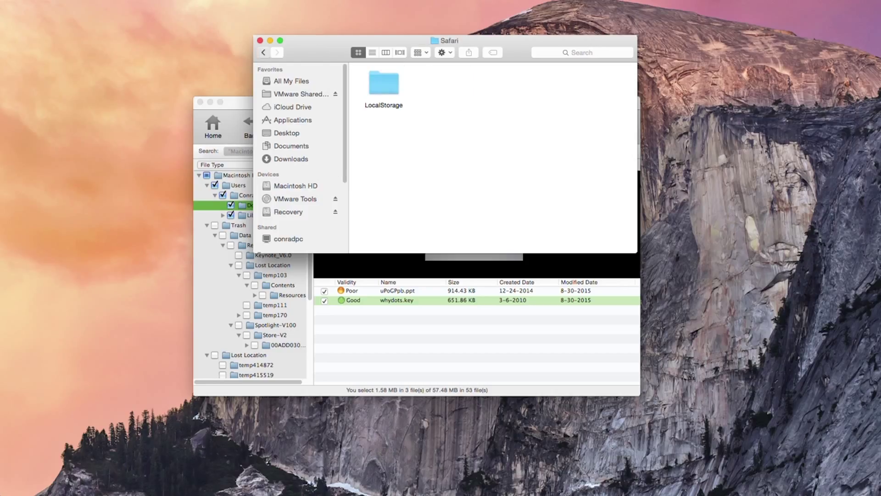
{"action": "left_click", "coordinate": [264, 52]}
{"action": "left_click", "coordinate": [263, 52]}
{"action": "double_click", "coordinate": [384, 84]}
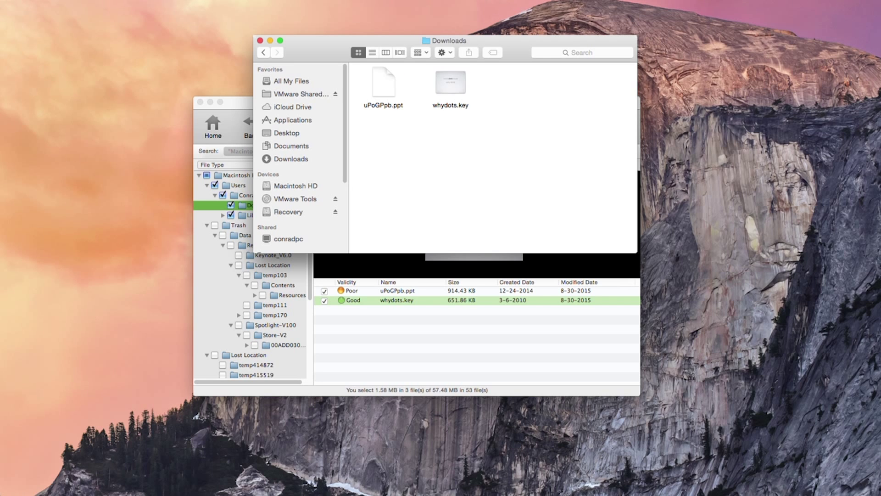
Open the recovered whydots.key in Preview, look through its first slides and close it
{"action": "double_click", "coordinate": [450, 84]}
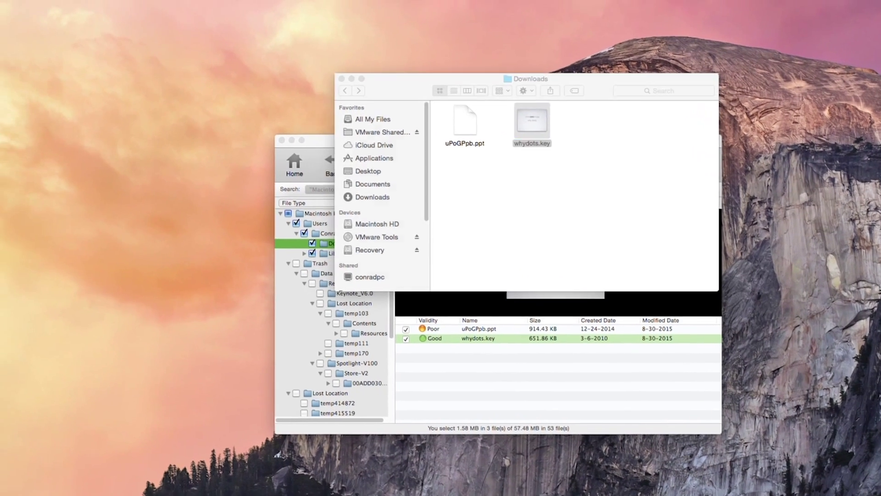
{"action": "key", "text": "super+o"}
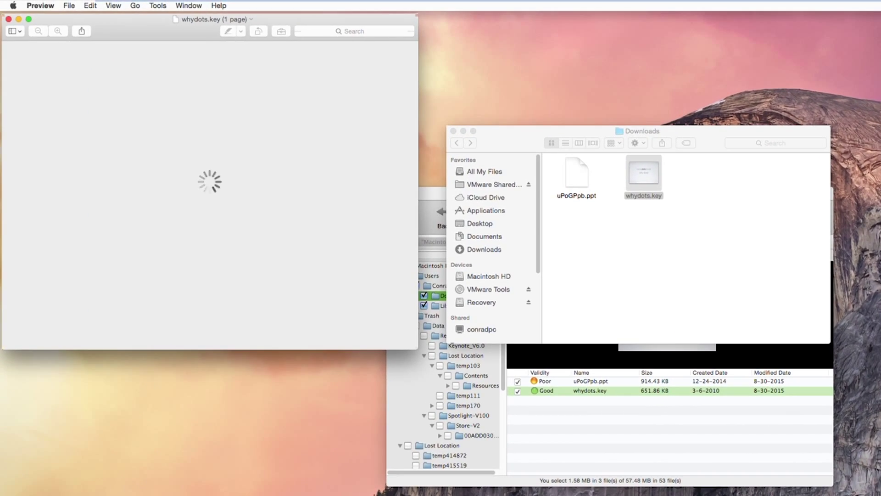
{"action": "scroll", "coordinate": [211, 195], "scroll_direction": "down", "scroll_amount": 5}
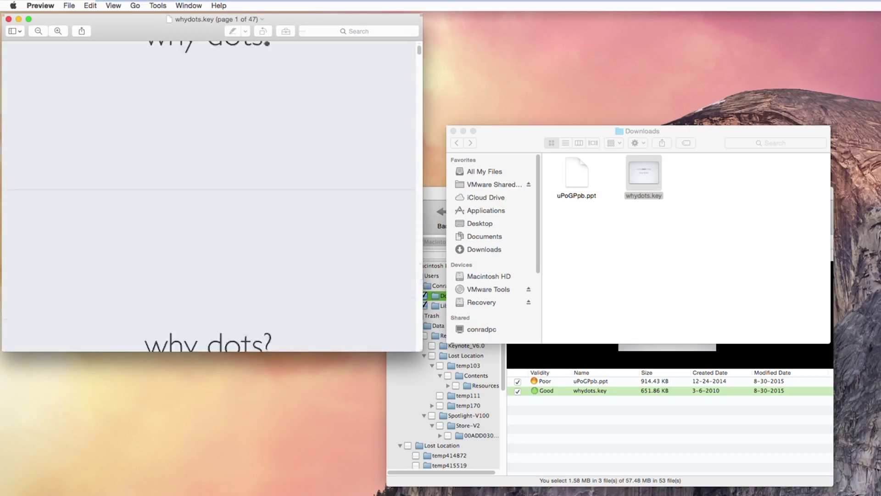
{"action": "scroll", "coordinate": [211, 192], "scroll_direction": "down", "scroll_amount": 10}
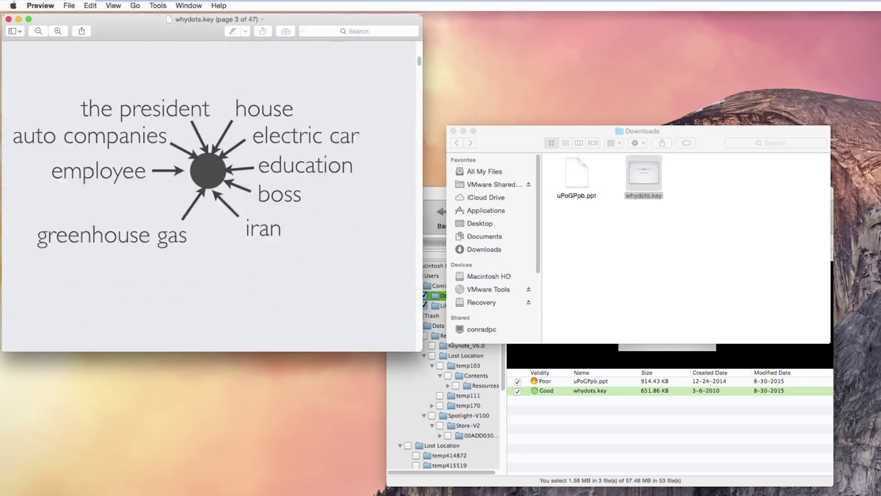
{"action": "scroll", "coordinate": [211, 192], "scroll_direction": "down", "scroll_amount": 2}
{"action": "key", "text": "super+q"}
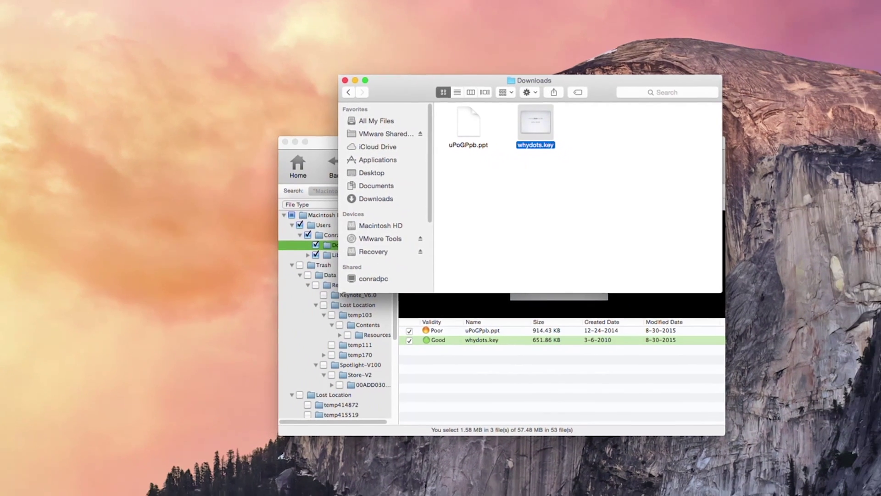
{"action": "left_click", "coordinate": [468, 123]}
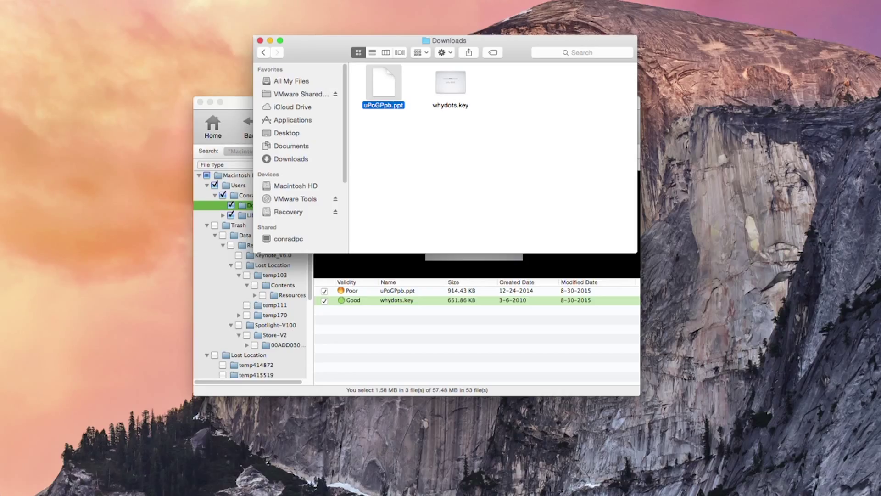
{"action": "left_click", "coordinate": [450, 82]}
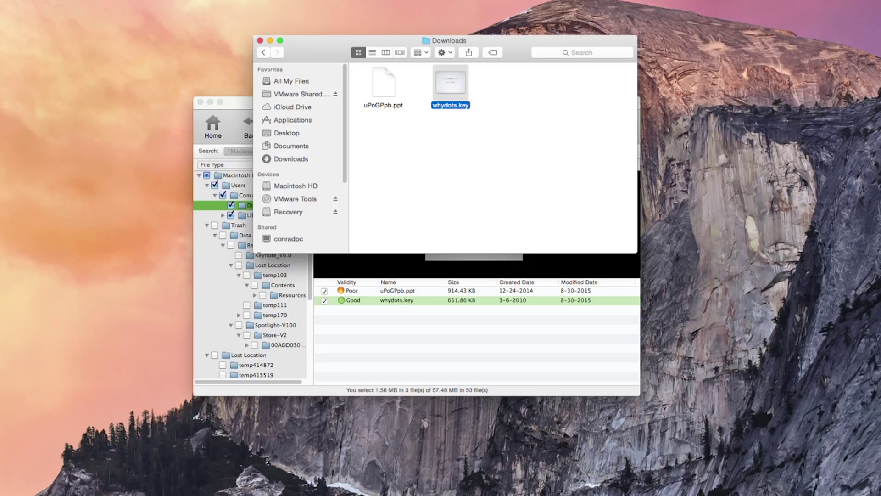